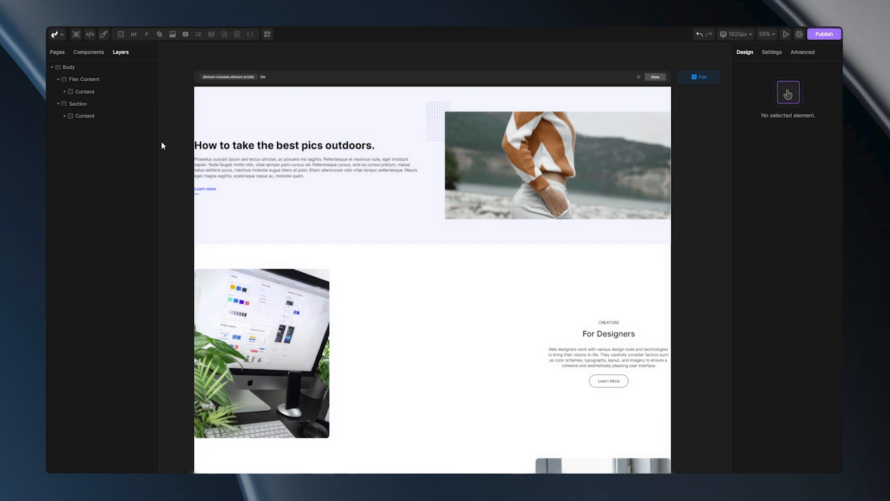
- Add a div inside the Flex Content section and nest the section's Content element in it
{"action": "left_click", "coordinate": [90, 82]}
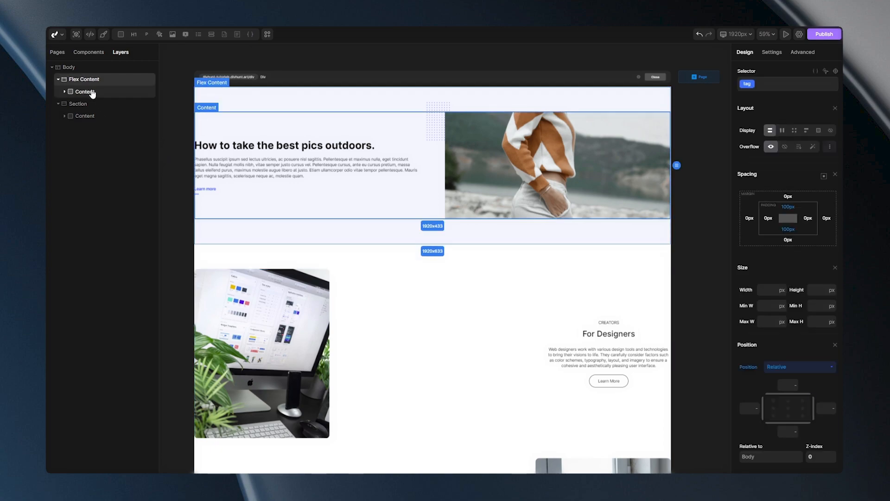
{"action": "left_click", "coordinate": [120, 35]}
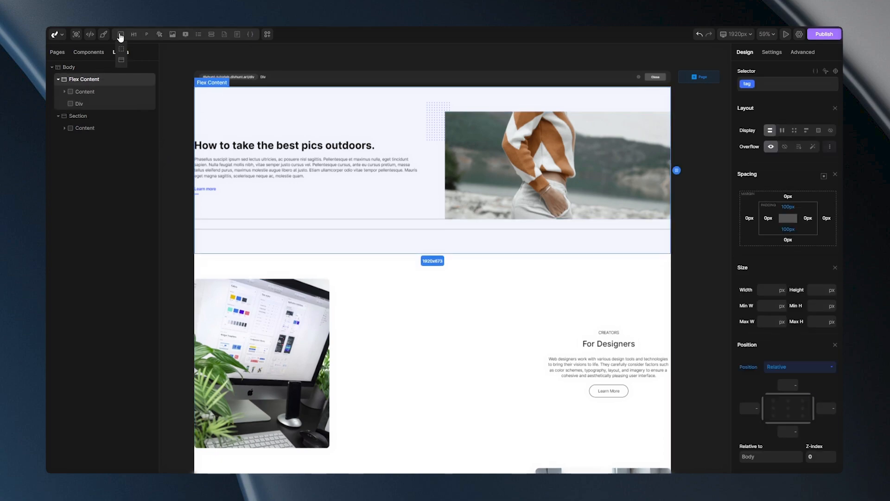
{"action": "left_click_drag", "start_coordinate": [80, 93], "coordinate": [81, 106]}
- Assign the class "container" to the new Div in Flex Content
{"action": "left_click", "coordinate": [79, 92]}
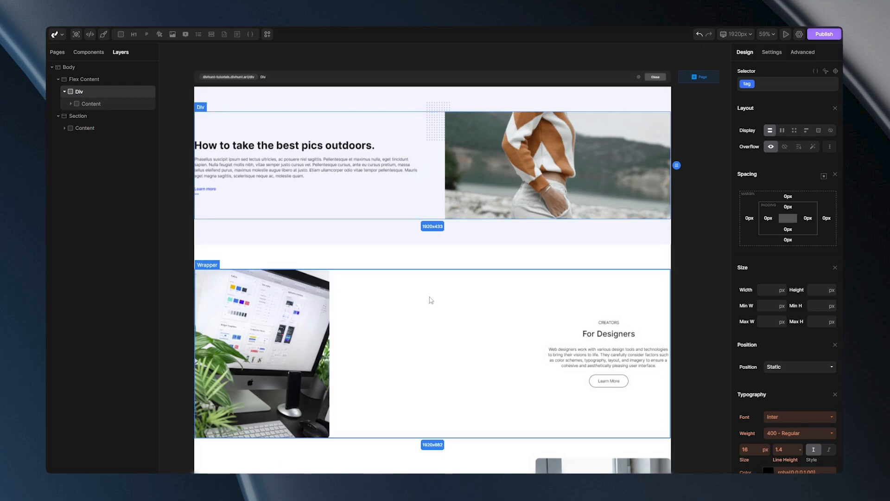
{"action": "left_click", "coordinate": [766, 87]}
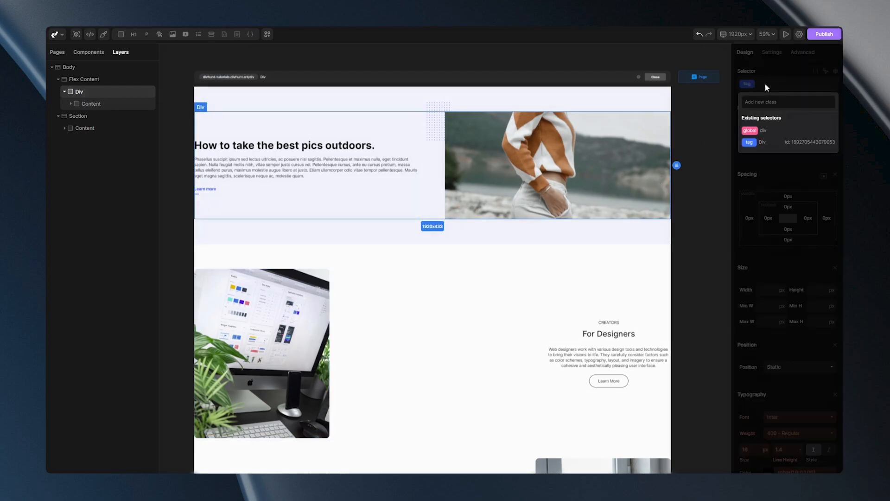
{"action": "type", "text": "container"}
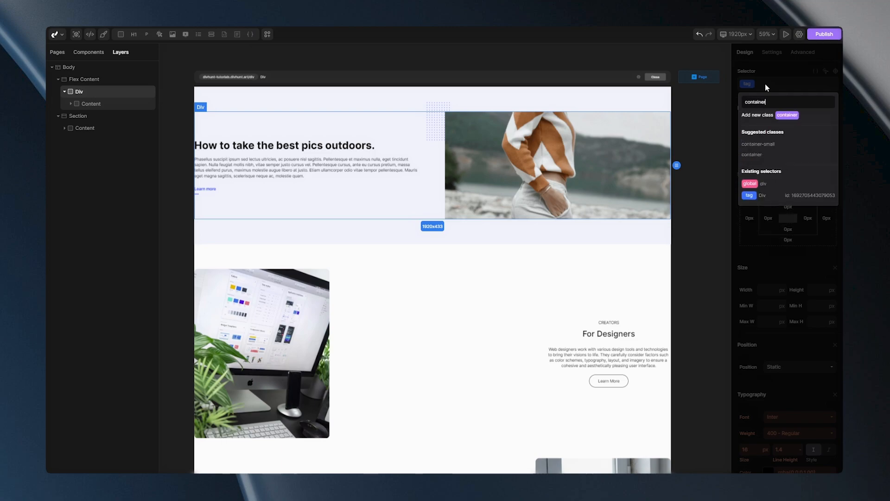
{"action": "key", "text": "Return"}
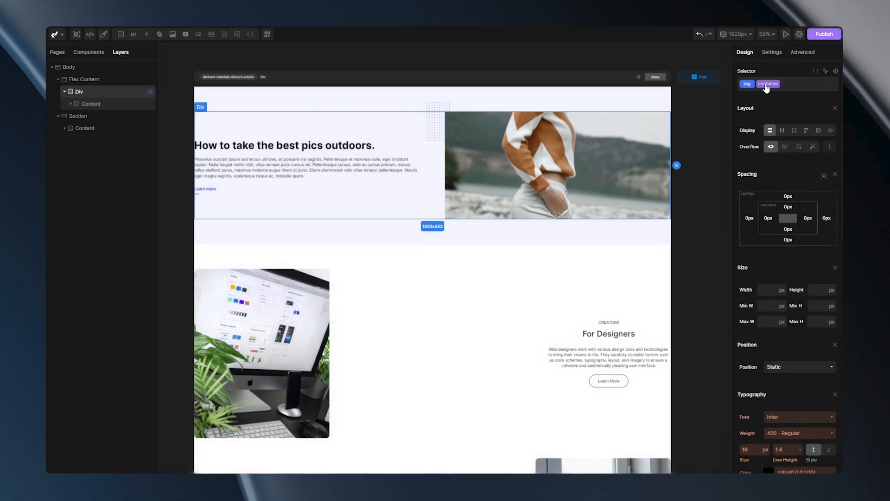
- Give the container class a width of 100%, a maximum width of 1440 px, and automatic left and right margins
{"action": "left_click", "coordinate": [767, 85]}
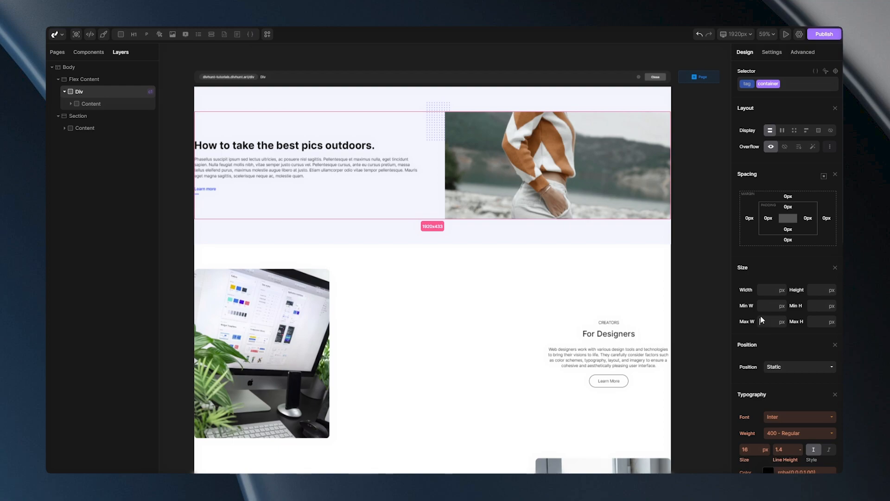
{"action": "key", "text": "Return"}
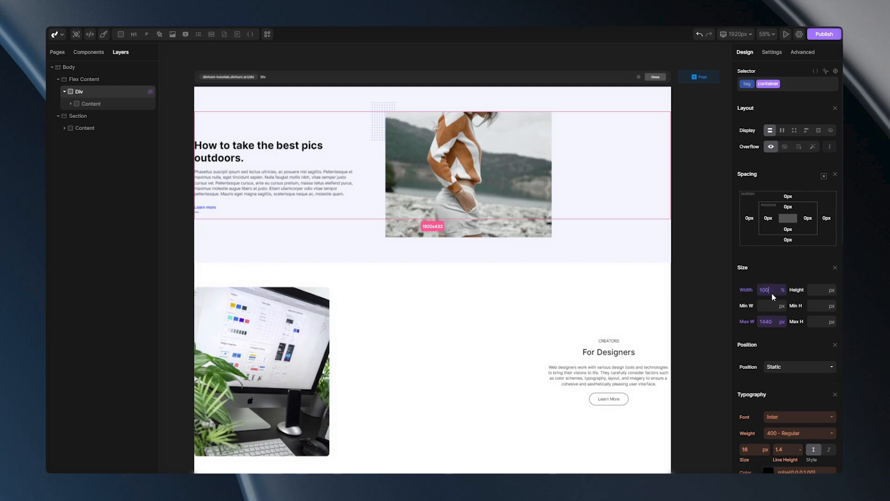
{"action": "left_click_drag", "start_coordinate": [461, 278], "coordinate": [480, 291]}
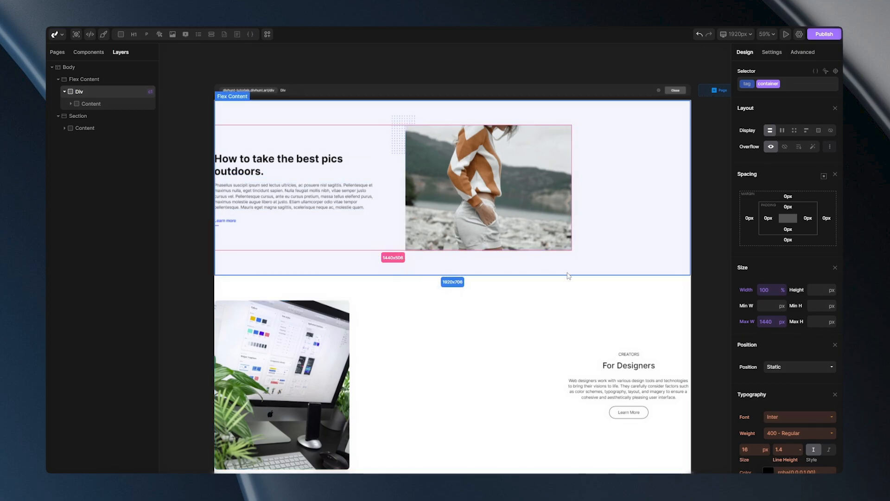
{"action": "left_click", "coordinate": [824, 176]}
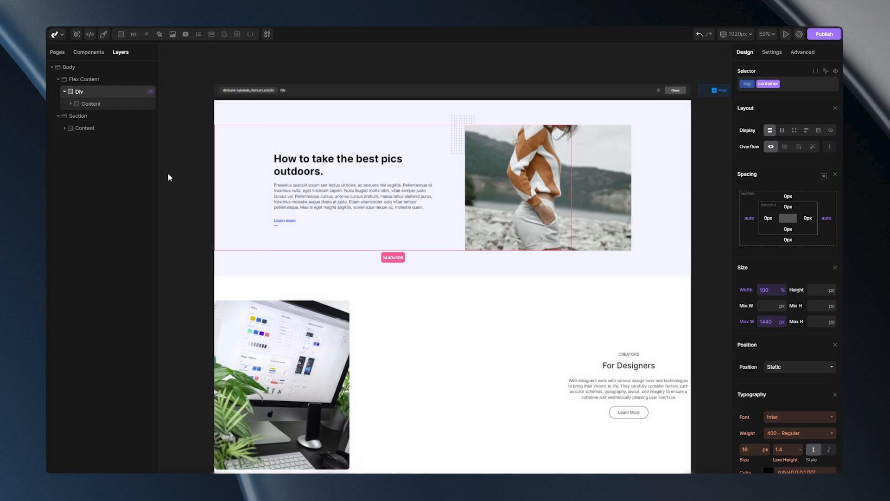
- Add a div inside Section and nest that section's Content element in it
{"action": "left_click", "coordinate": [78, 117]}
{"action": "left_click", "coordinate": [121, 34]}
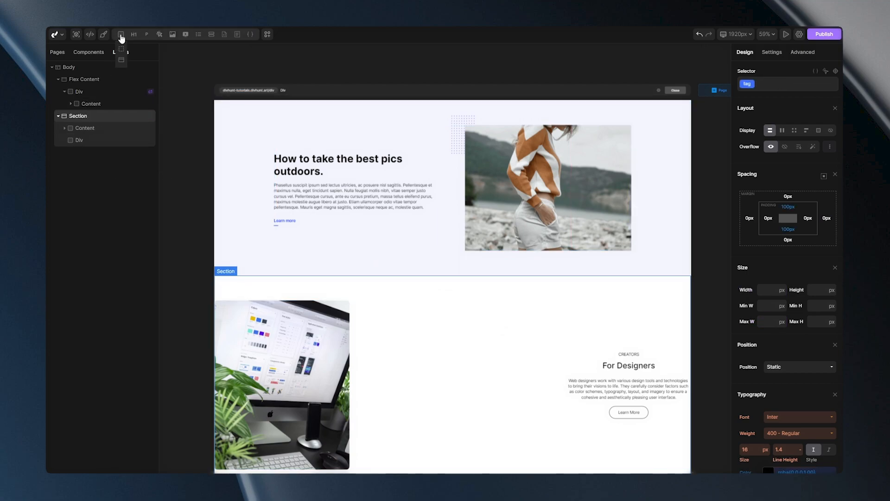
{"action": "left_click", "coordinate": [75, 141]}
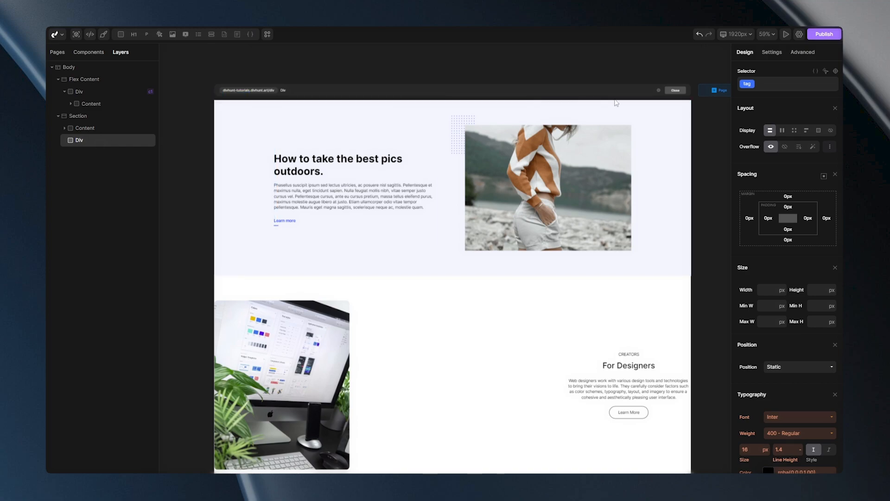
{"action": "left_click_drag", "start_coordinate": [76, 130], "coordinate": [78, 145]}
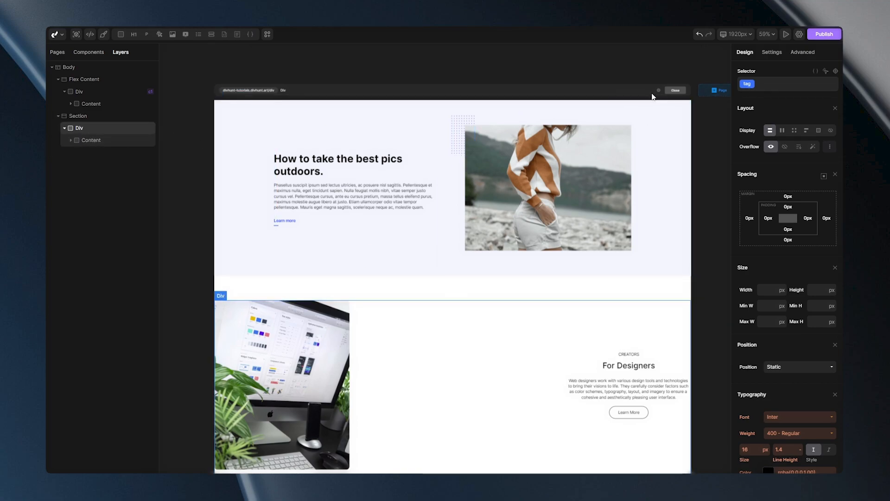
- Apply the existing container class to the Div in Section
{"action": "left_click", "coordinate": [779, 93]}
{"action": "type", "text": "cont"}
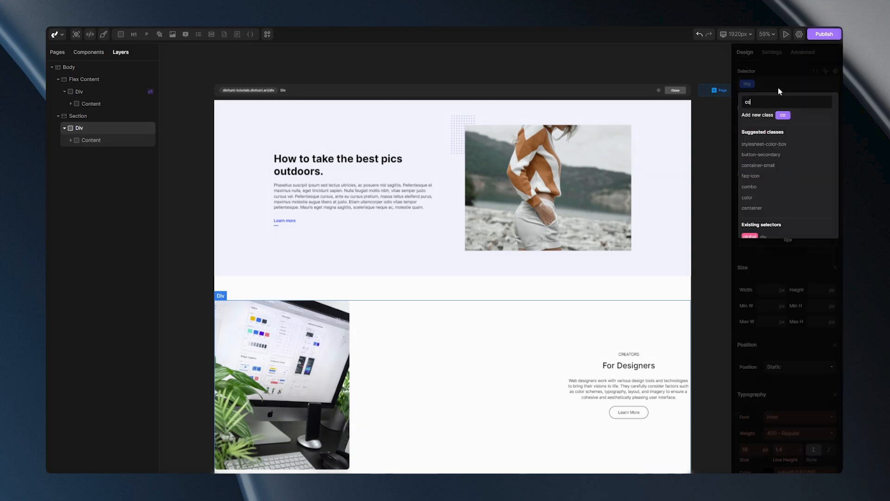
{"action": "key", "text": "BackSpace"}
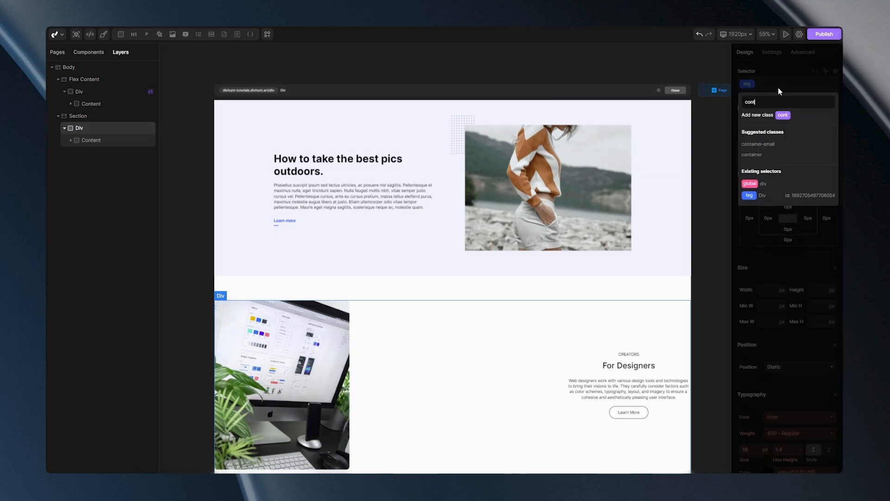
{"action": "left_click", "coordinate": [759, 156]}
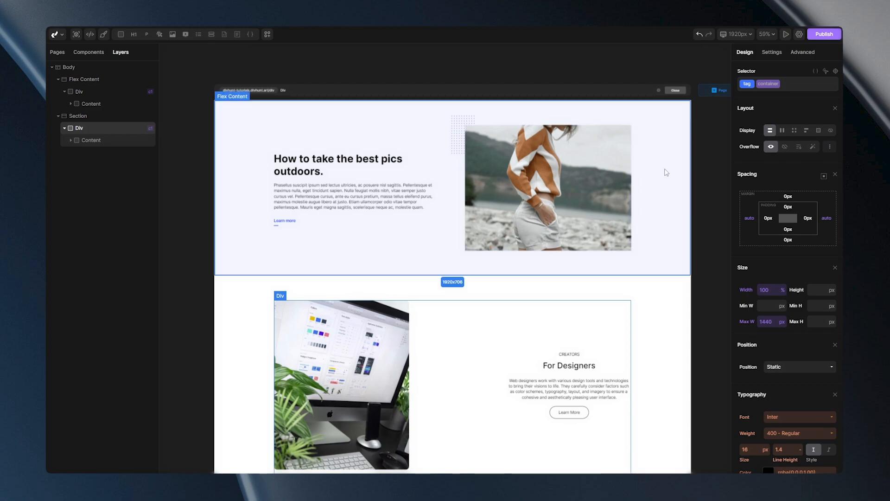
- Check the page's side spacing at the 767px breakpoint, and return to the 1920px breakpoint
{"action": "left_click", "coordinate": [741, 36]}
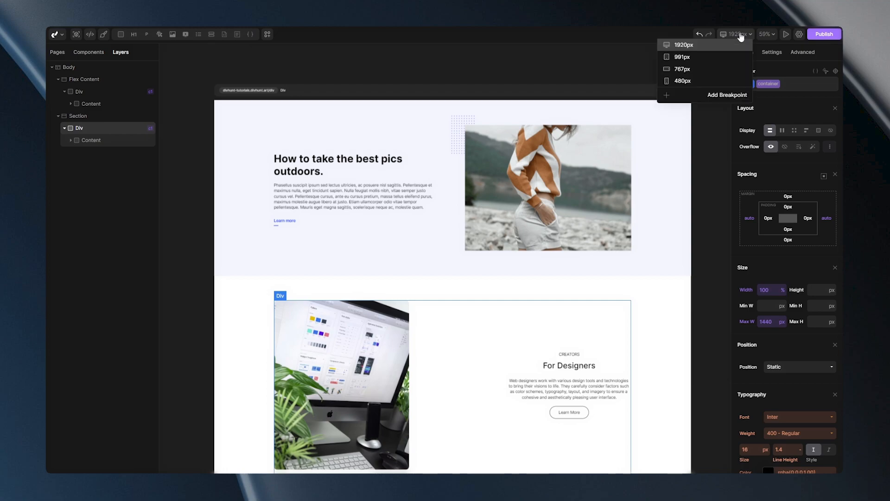
{"action": "left_click", "coordinate": [681, 69]}
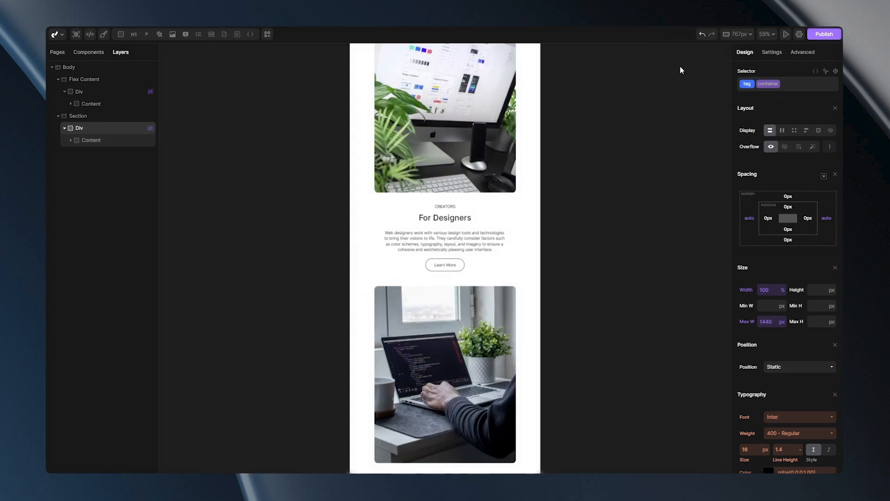
{"action": "scroll", "coordinate": [546, 139], "scroll_direction": "up", "scroll_amount": 5}
{"action": "scroll", "coordinate": [546, 150], "scroll_direction": "up", "scroll_amount": 5}
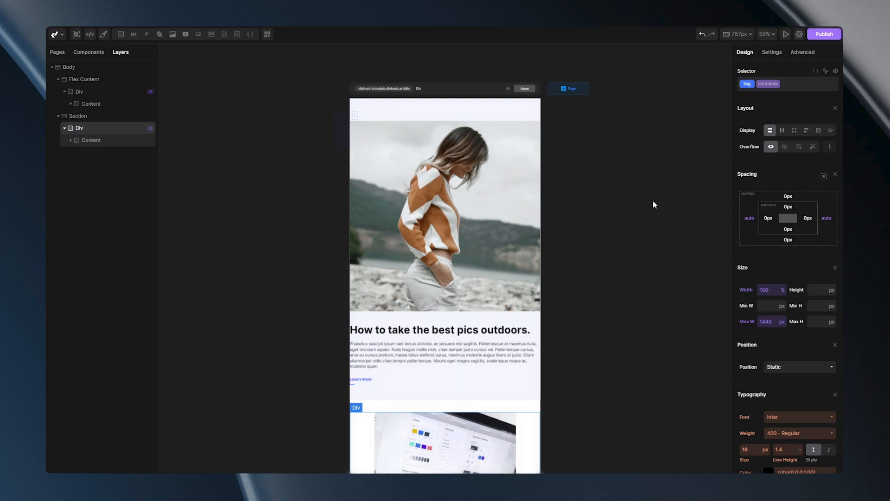
{"action": "left_click", "coordinate": [734, 38]}
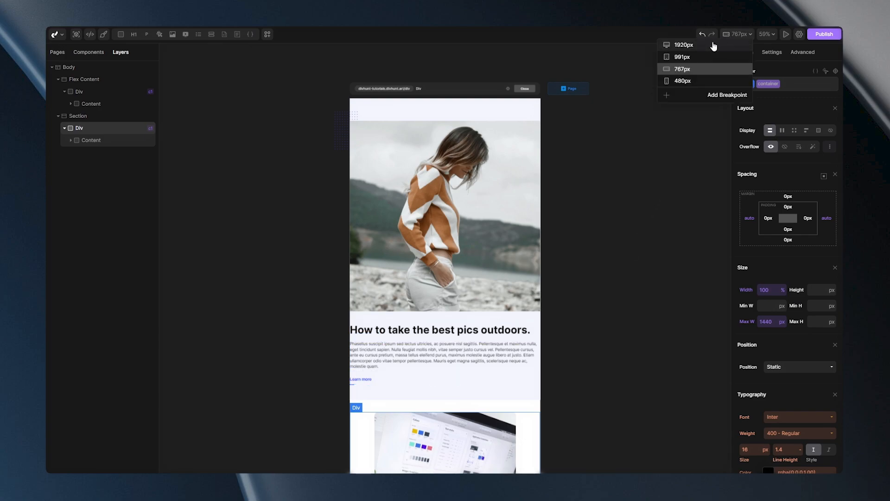
{"action": "left_click", "coordinate": [707, 44]}
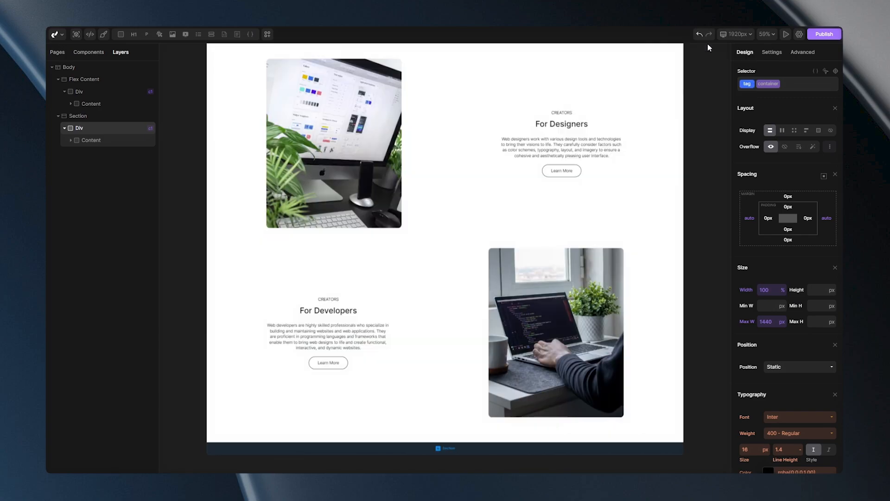
- Set the container class's left and right padding to 20 px, using the Div in Flex Content
{"action": "left_click", "coordinate": [114, 92]}
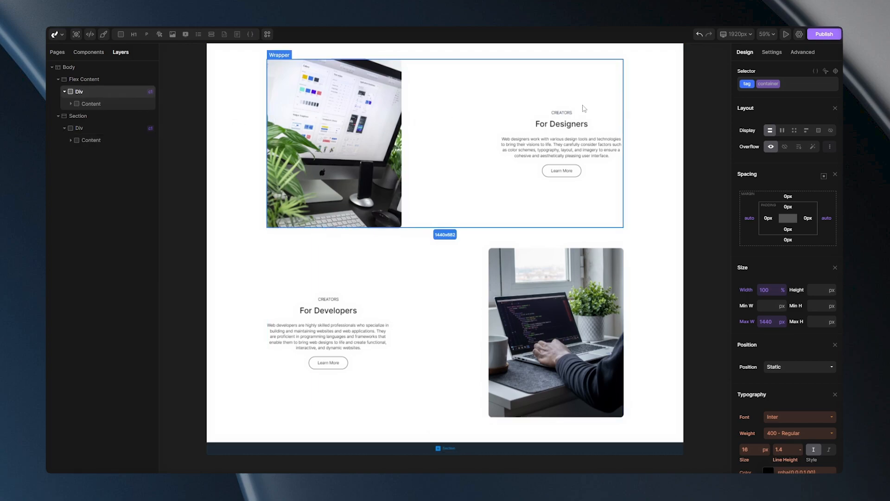
{"action": "left_click", "coordinate": [768, 84]}
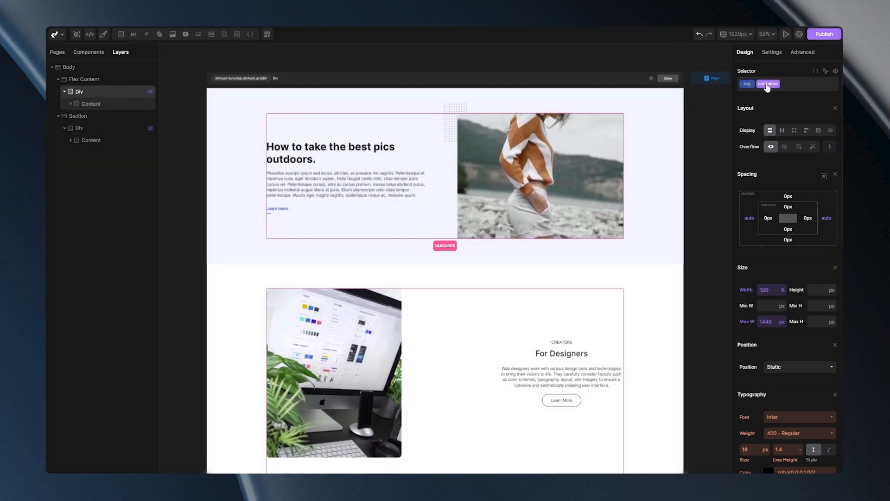
{"action": "left_click", "coordinate": [768, 219]}
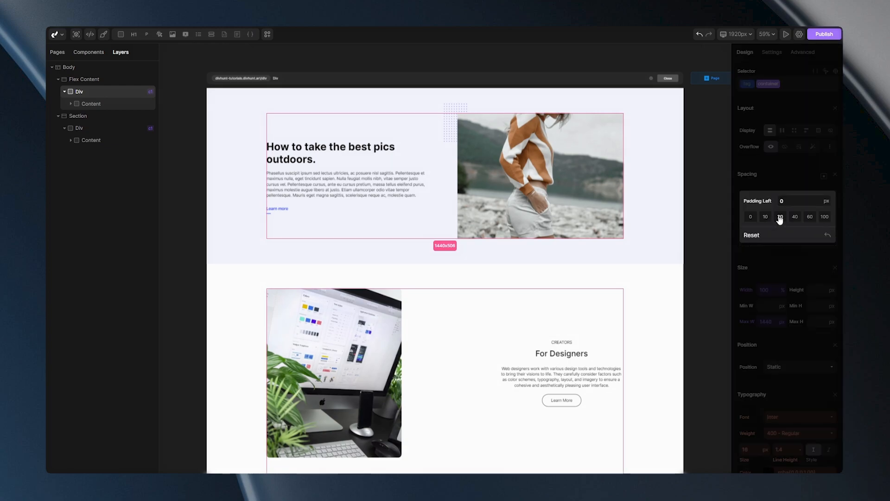
{"action": "left_click", "coordinate": [780, 218]}
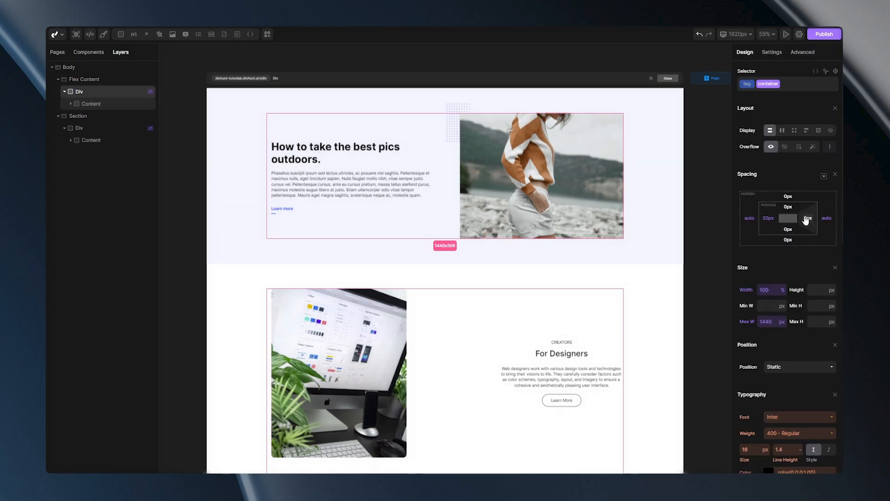
{"action": "left_click", "coordinate": [807, 219]}
{"action": "left_click", "coordinate": [781, 219]}
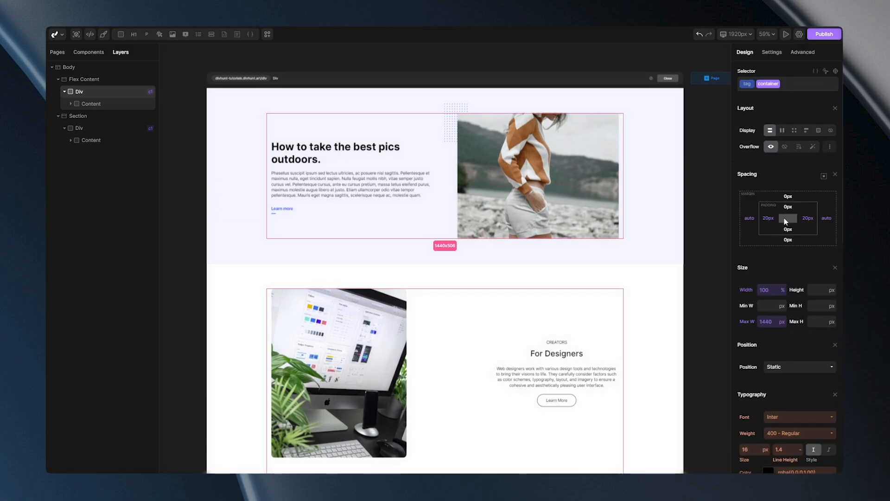
- Inspect the container's side padding around the image at the 767px breakpoint, and go back to the 1920px layout
{"action": "left_click", "coordinate": [737, 34]}
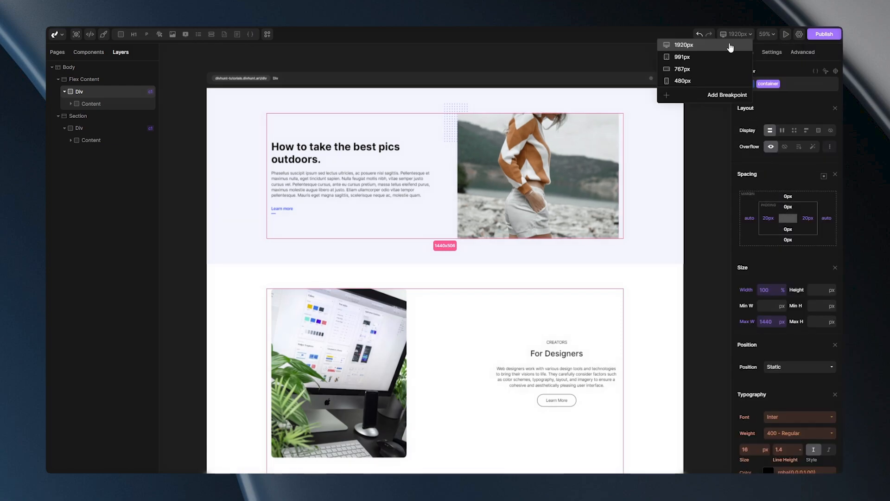
{"action": "left_click", "coordinate": [692, 69]}
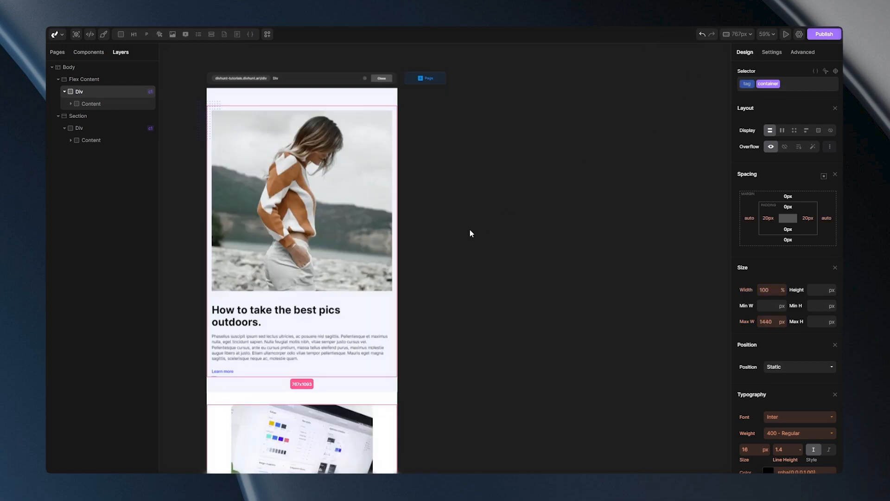
{"action": "scroll", "coordinate": [477, 225], "scroll_direction": "up", "scroll_amount": 2}
{"action": "scroll", "coordinate": [403, 234], "scroll_direction": "up", "scroll_amount": 5}
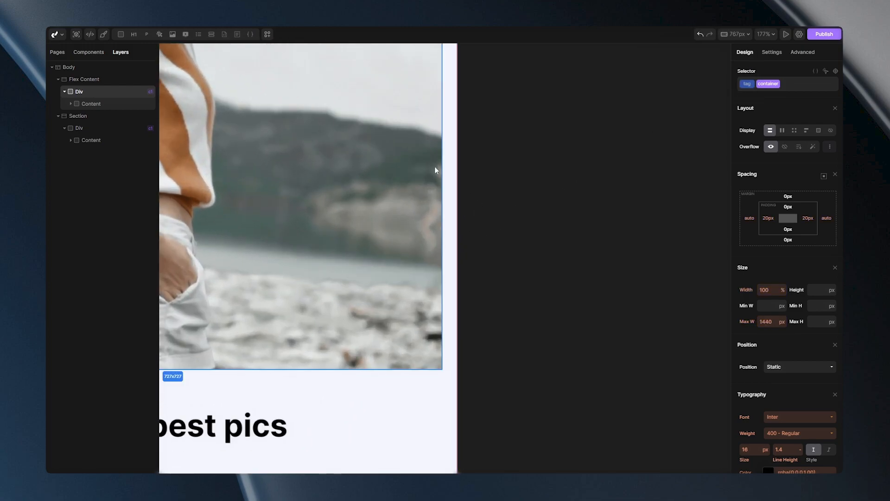
{"action": "scroll", "coordinate": [459, 175], "scroll_direction": "down", "scroll_amount": 6}
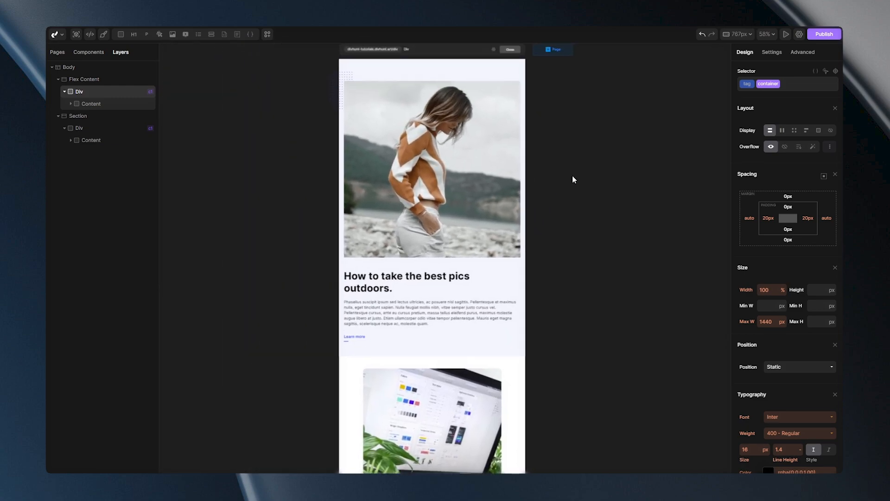
{"action": "left_click", "coordinate": [734, 35]}
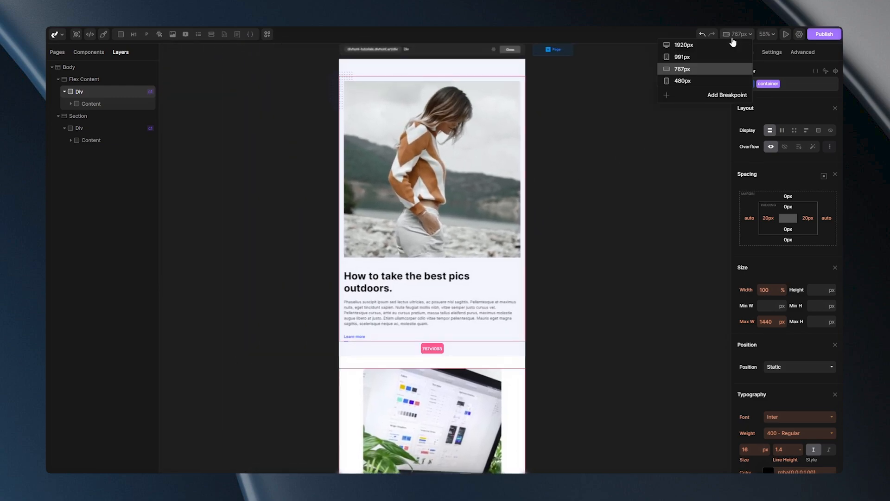
{"action": "left_click", "coordinate": [712, 46]}
{"action": "scroll", "coordinate": [602, 160], "scroll_direction": "down", "scroll_amount": 1}
{"action": "left_click_drag", "start_coordinate": [603, 160], "coordinate": [487, 196]}
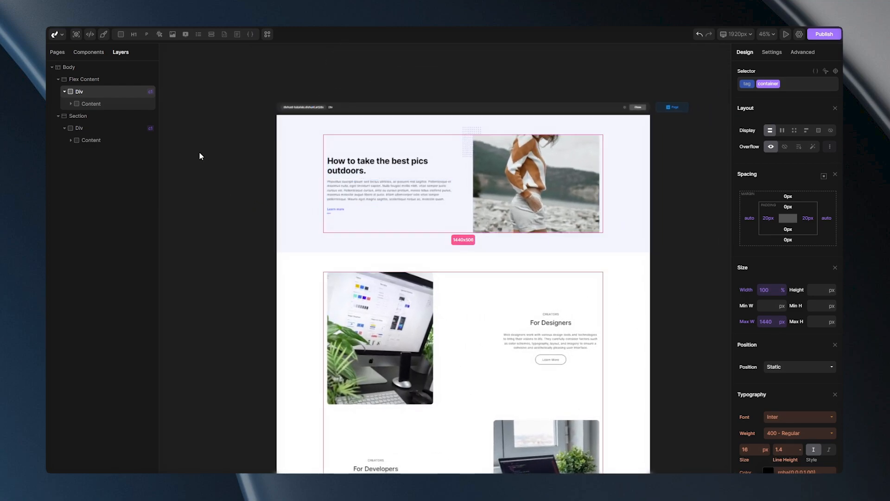
- Move Flex Content's Content element out of the Div and into a newly added Container element
{"action": "left_click_drag", "start_coordinate": [84, 102], "coordinate": [80, 92]}
{"action": "left_click", "coordinate": [85, 81]}
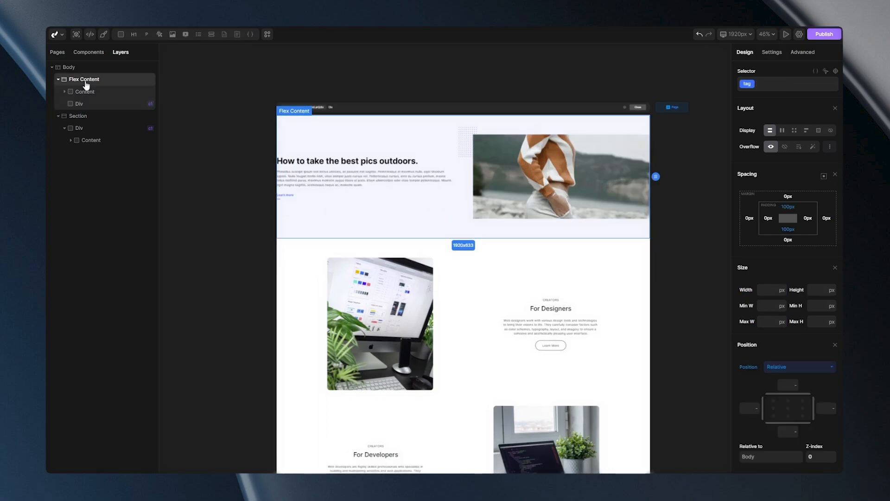
{"action": "mouse_move", "coordinate": [121, 35]}
{"action": "left_click", "coordinate": [122, 51]}
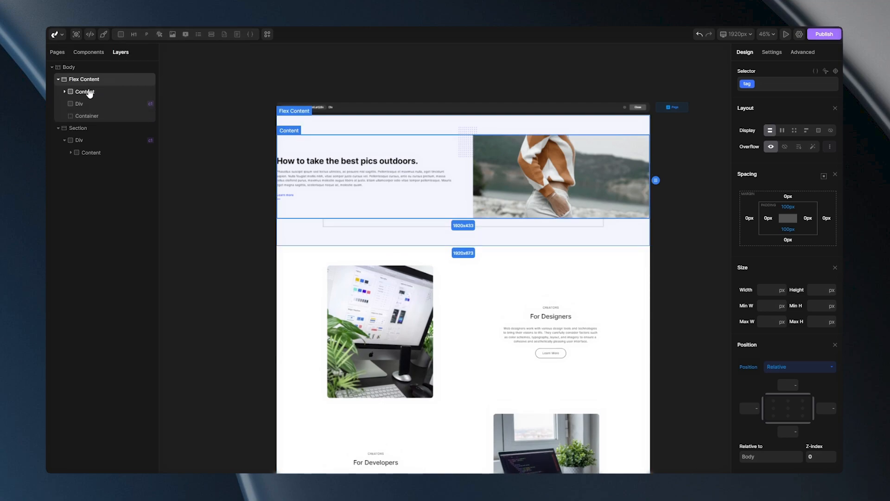
{"action": "left_click_drag", "start_coordinate": [85, 94], "coordinate": [83, 121]}
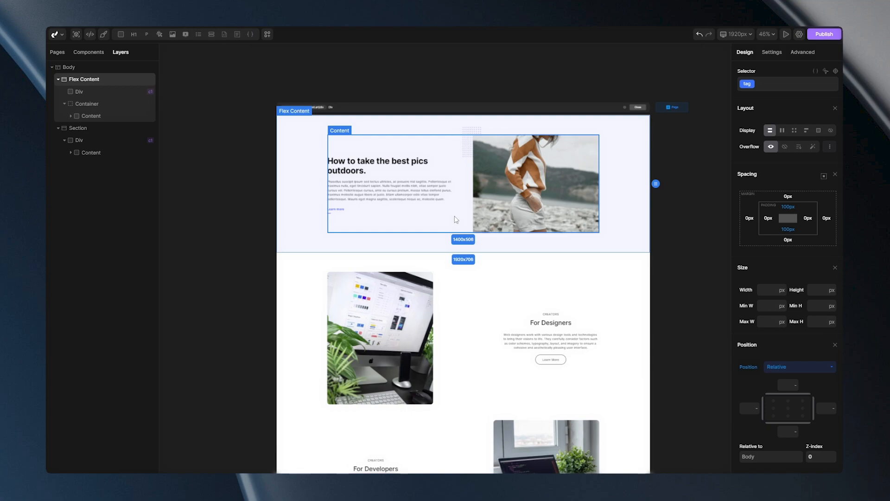
- Add a Container element to Section and move its Content element out of the Div into the new Container
{"action": "left_click", "coordinate": [91, 130]}
{"action": "left_click", "coordinate": [121, 49]}
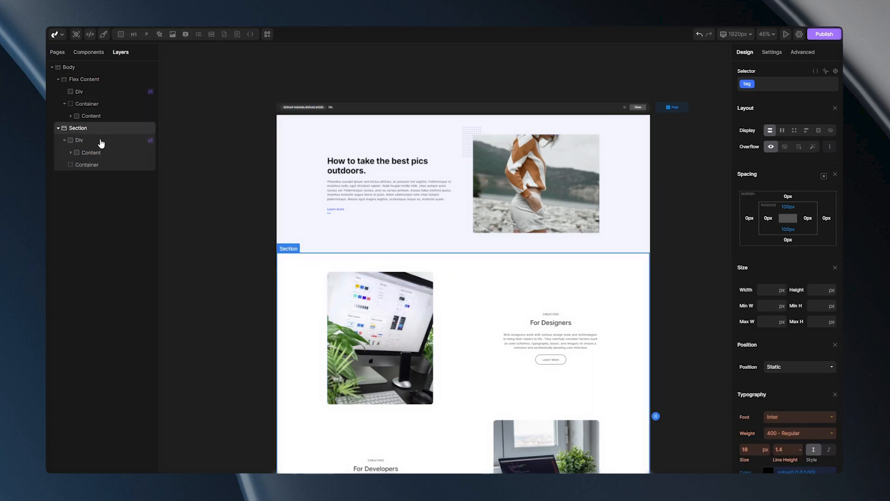
{"action": "left_click_drag", "start_coordinate": [88, 157], "coordinate": [86, 169]}
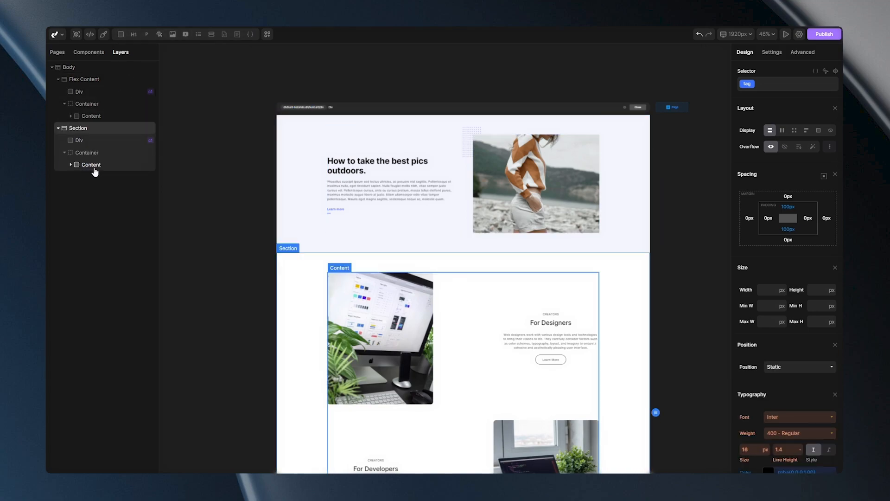
- Set the global container selector's maximum width to 1700 px, using the Container in Flex Content
{"action": "left_click", "coordinate": [88, 104]}
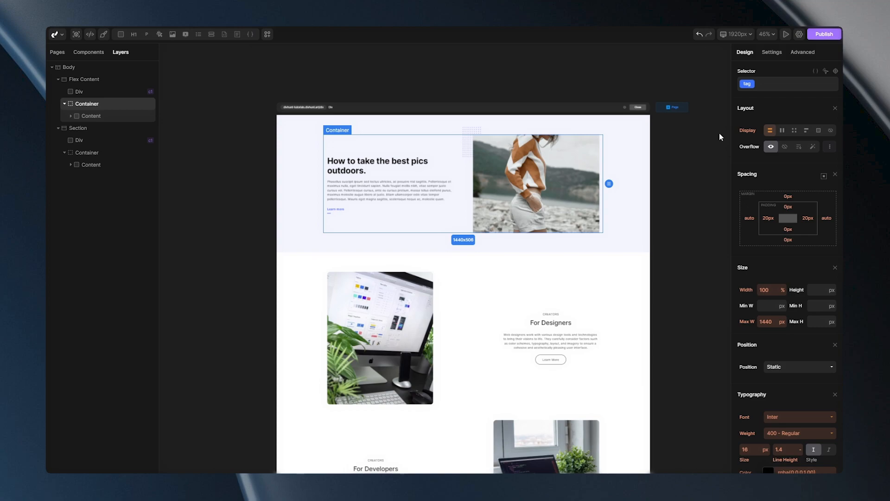
{"action": "left_click", "coordinate": [745, 85]}
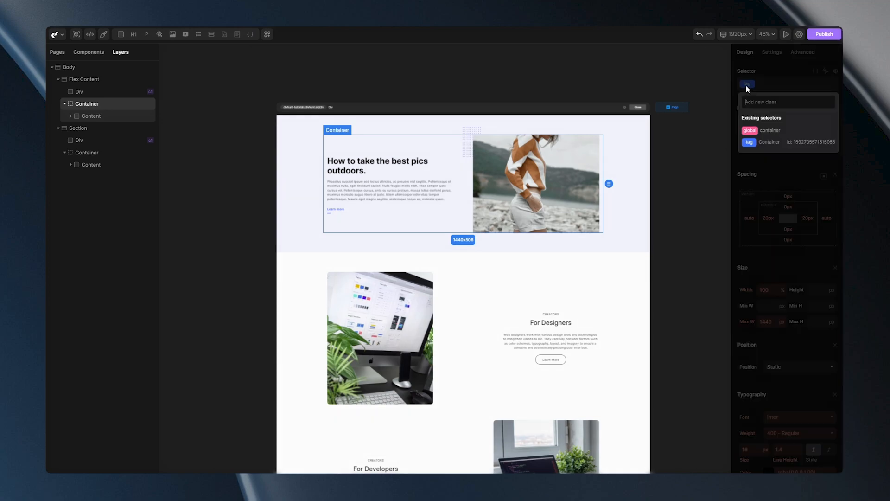
{"action": "left_click", "coordinate": [757, 131]}
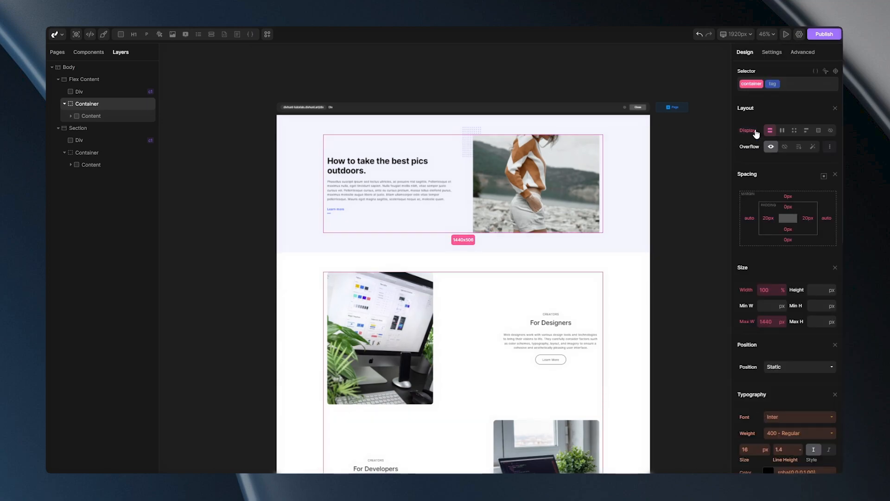
{"action": "double_click", "coordinate": [772, 322]}
{"action": "type", "text": "1700"}
{"action": "key", "text": "Return"}
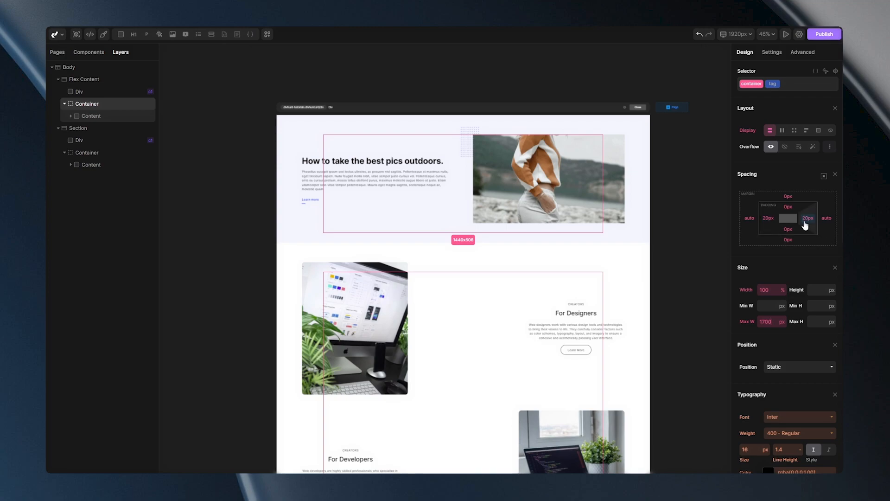
- Set the global container selector's maximum width back to 1440 px and select the Flex Content section
{"action": "double_click", "coordinate": [771, 321]}
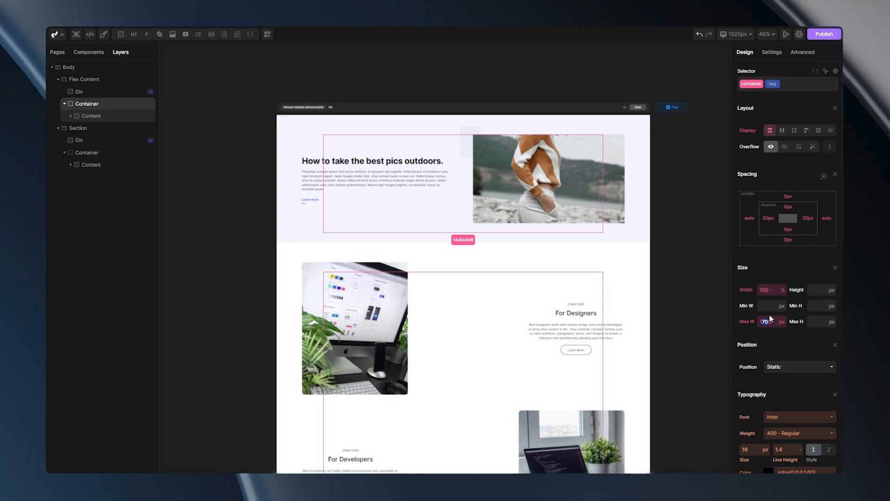
{"action": "type", "text": "1440"}
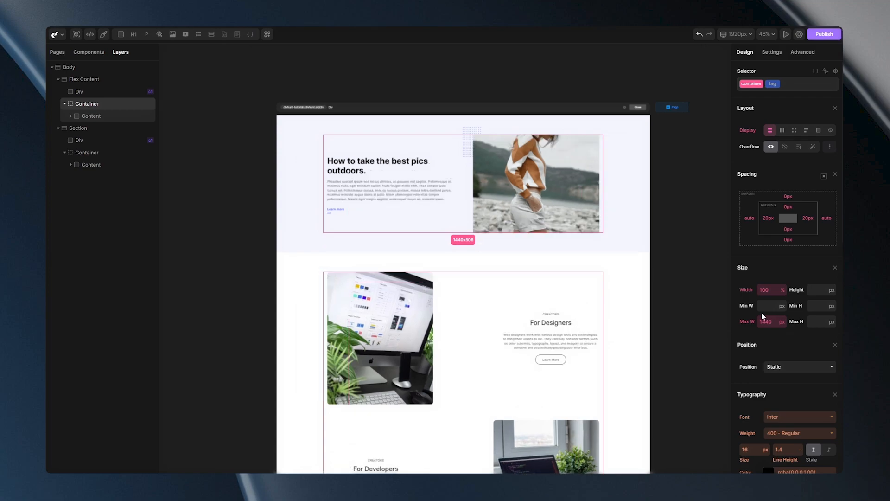
{"action": "left_click", "coordinate": [635, 234]}
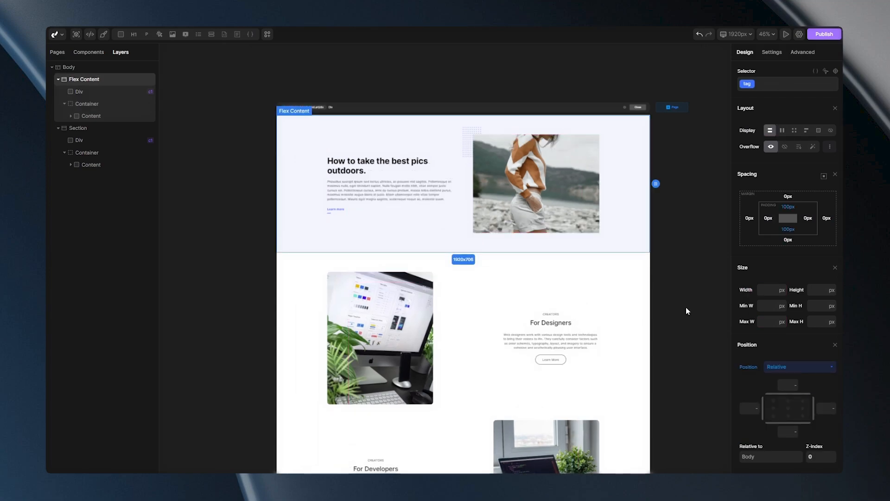